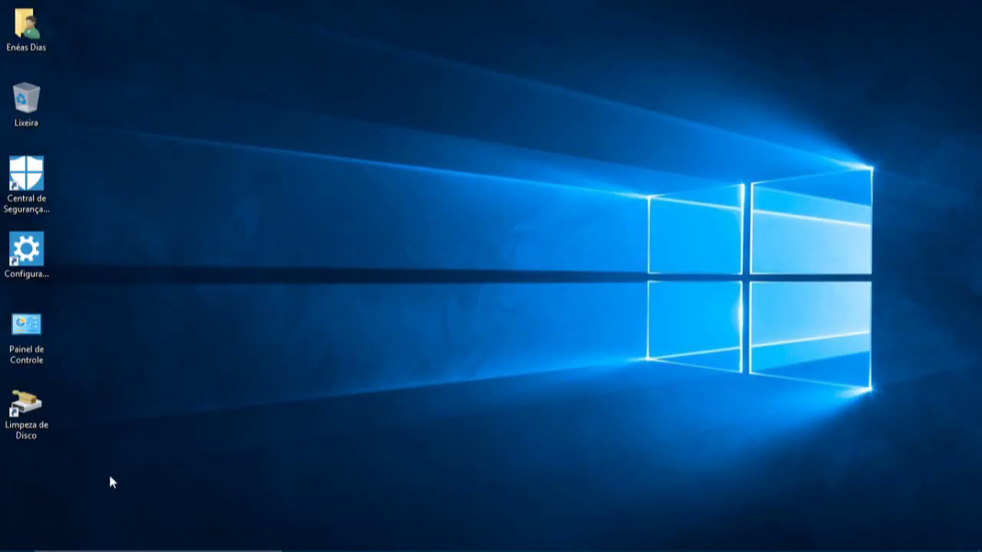
# Step: Open the desktop icon settings from the Temas page of the Windows personalization settings
pyautogui.moveTo(15, 549)
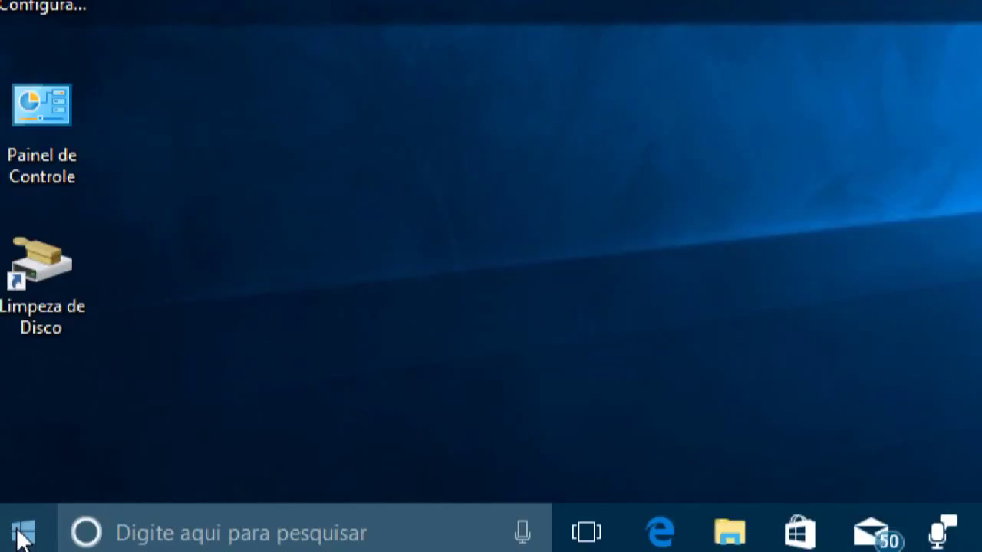
pyautogui.rightClick(20, 537)
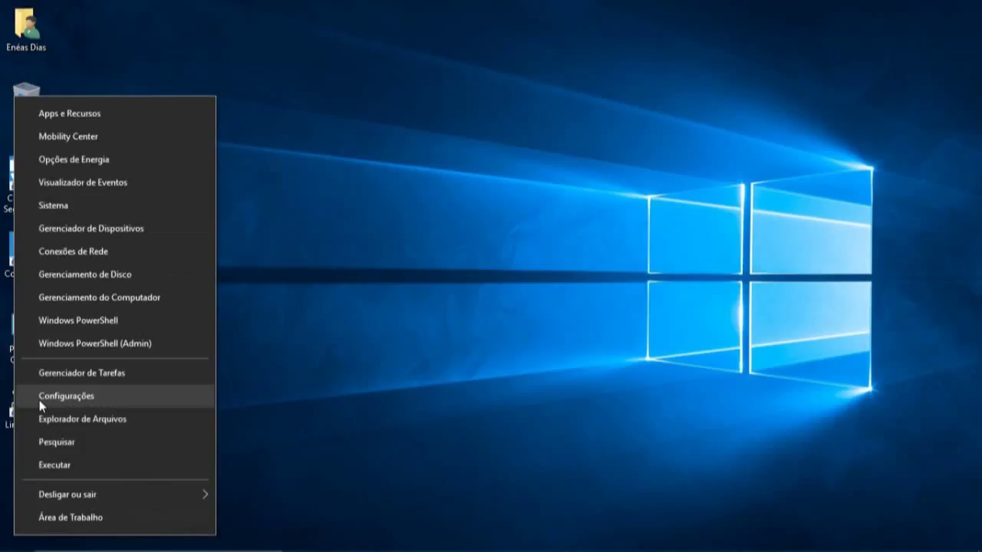
pyautogui.click(42, 397)
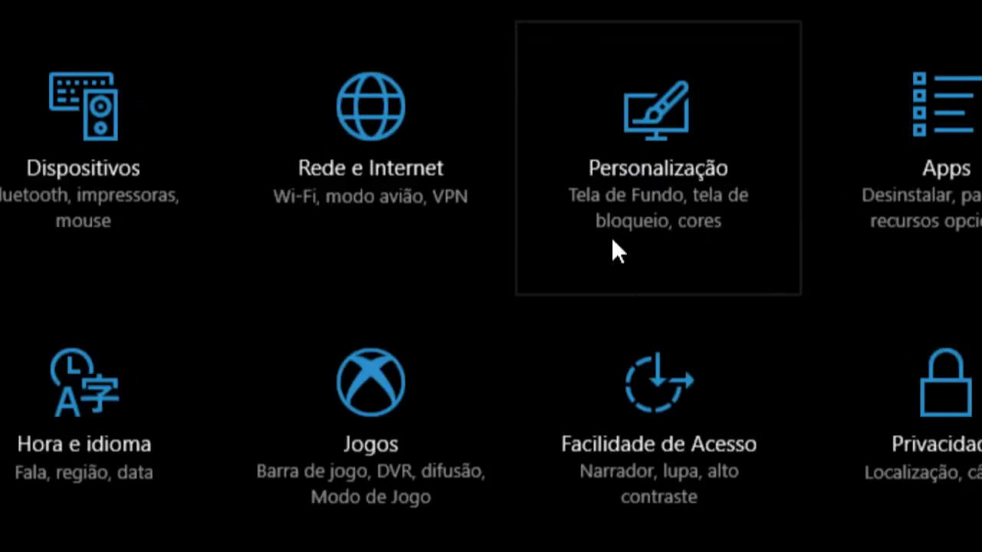
pyautogui.click(613, 243)
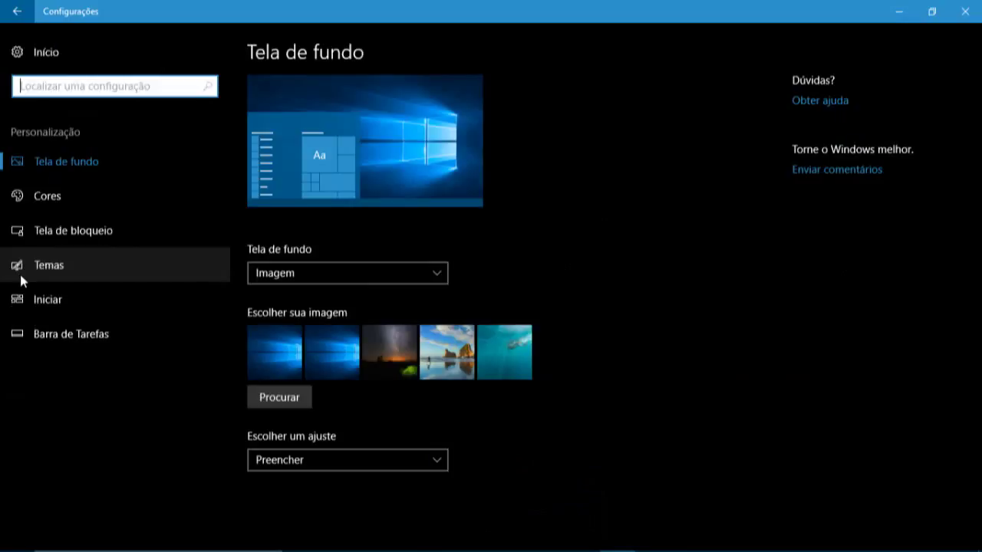
pyautogui.click(22, 270)
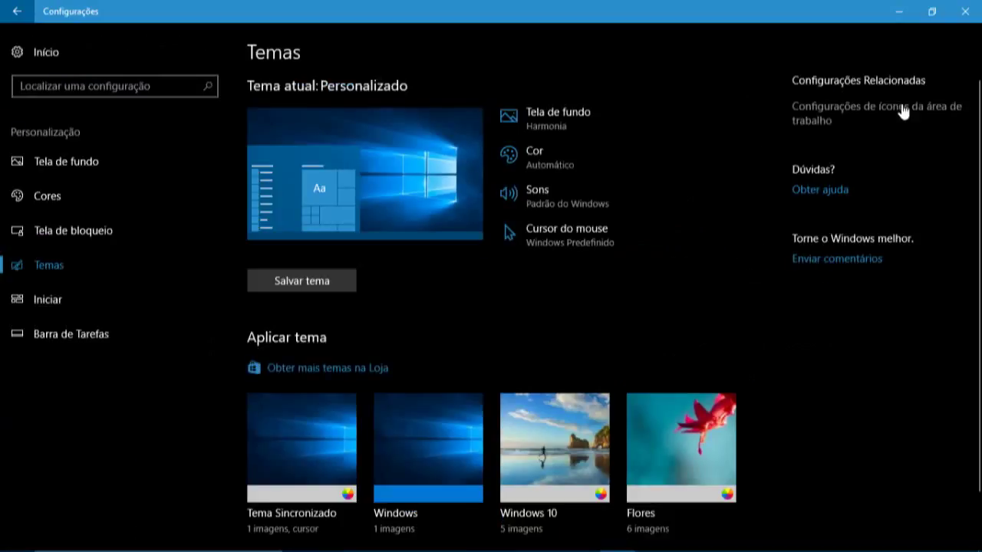
pyautogui.click(819, 81)
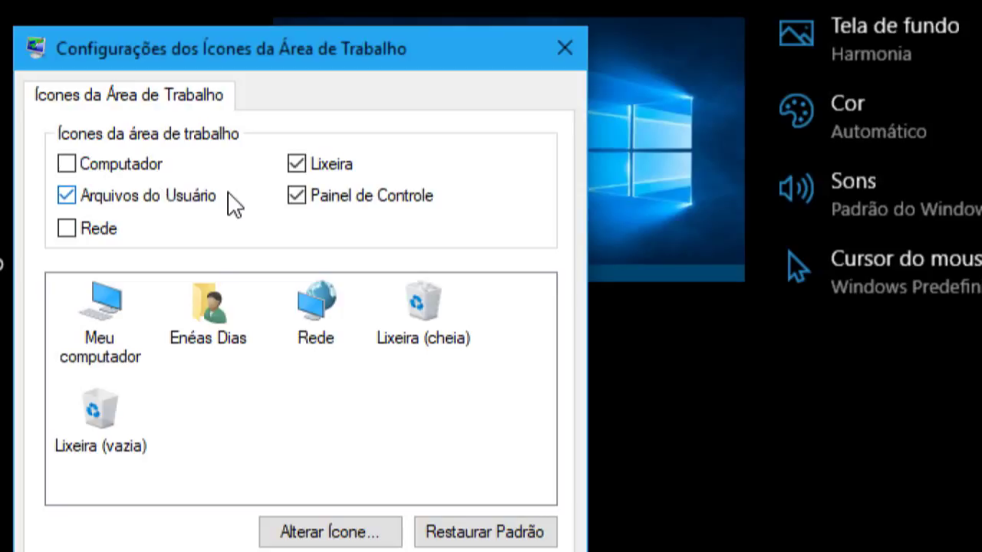
# Step: Set the Painel de Controle desktop icon to be shown, apply the icon settings and close the Settings window
pyautogui.click(298, 204)
pyautogui.click(299, 211)
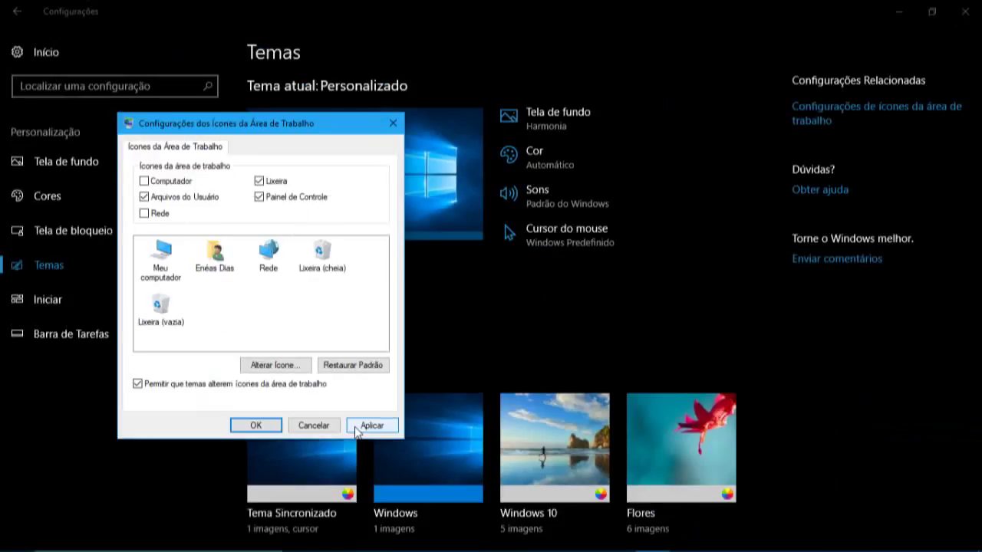
pyautogui.click(356, 426)
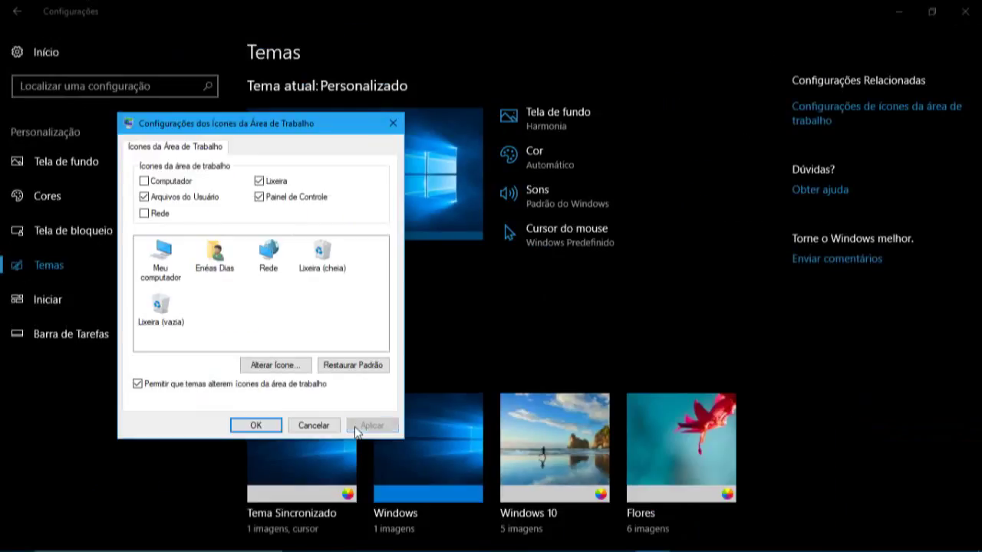
pyautogui.click(256, 425)
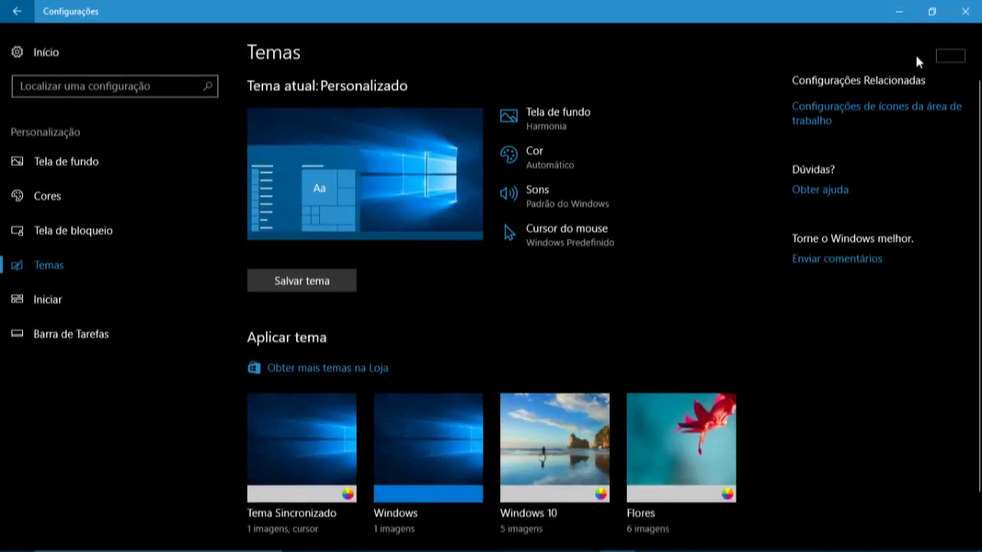
pyautogui.click(965, 10)
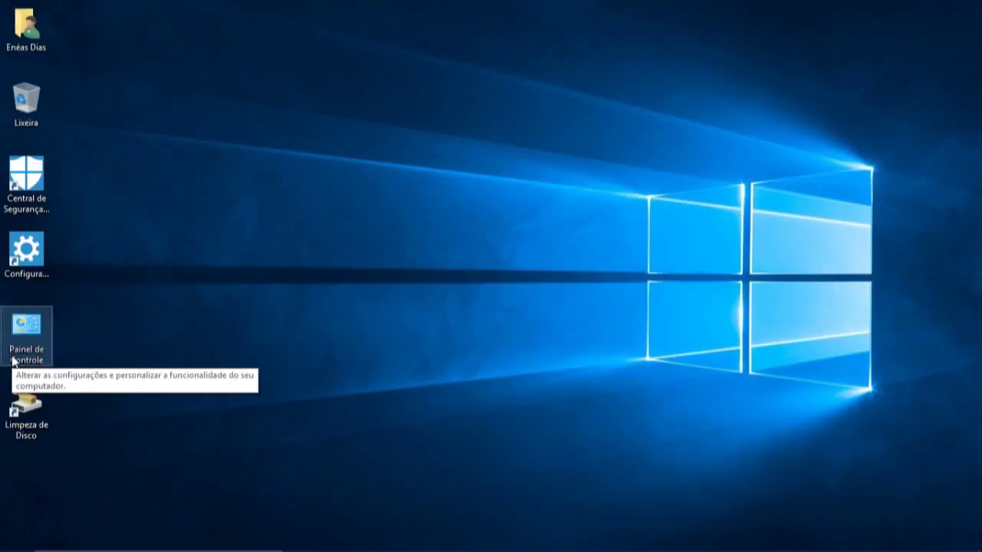
# Step: Open the Painel de Controle from the desktop, try the Categoria view and set the display to Ícones grandes
pyautogui.doubleClick(13, 357)
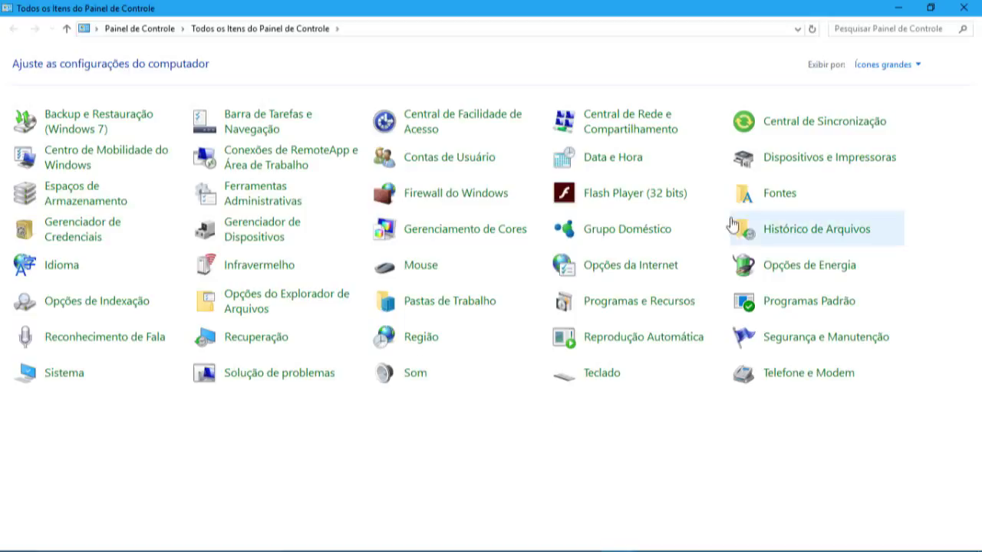
pyautogui.click(913, 69)
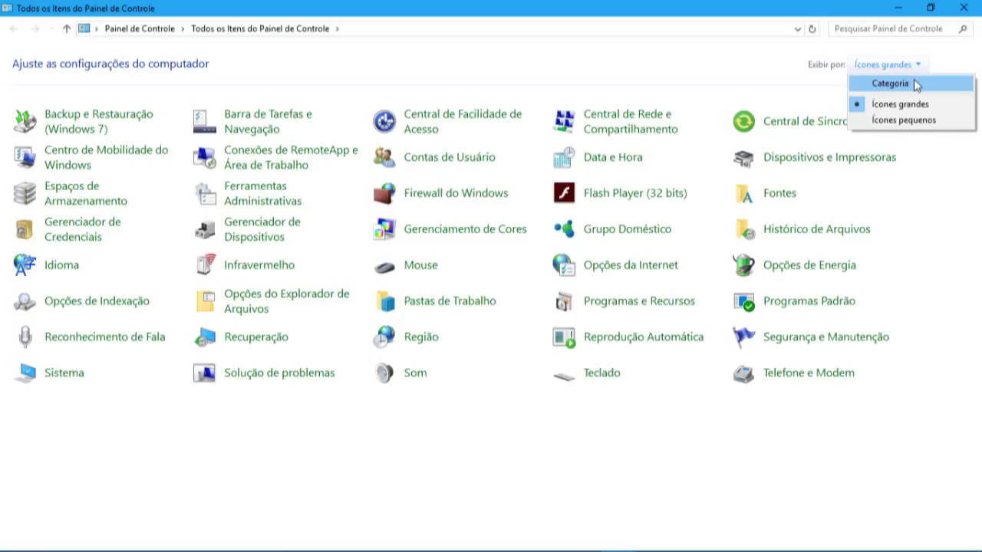
pyautogui.click(889, 83)
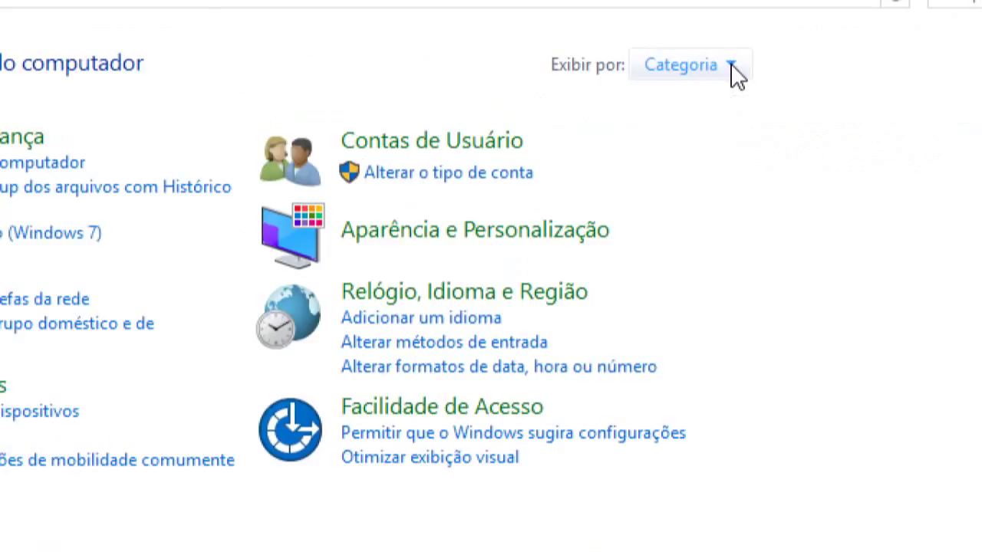
pyautogui.click(732, 69)
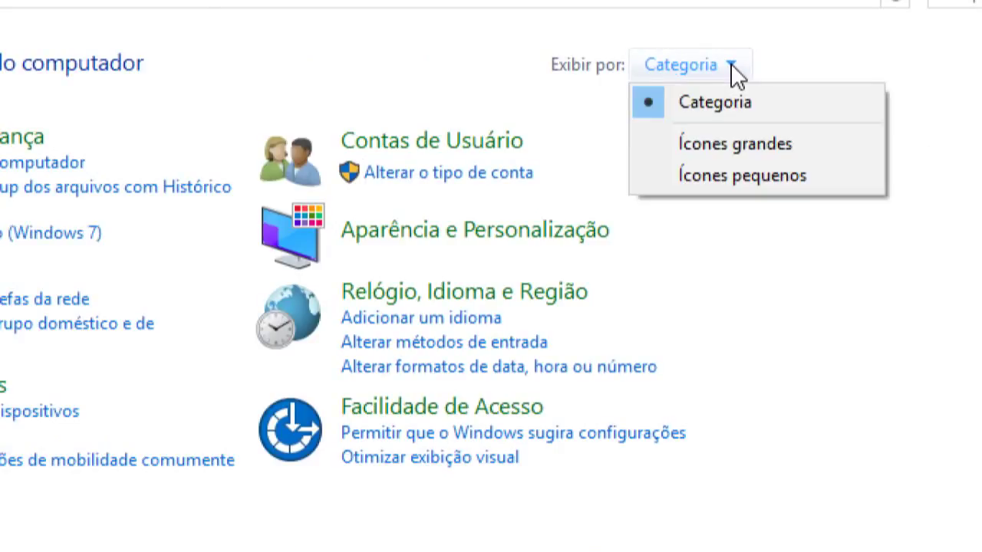
pyautogui.click(730, 144)
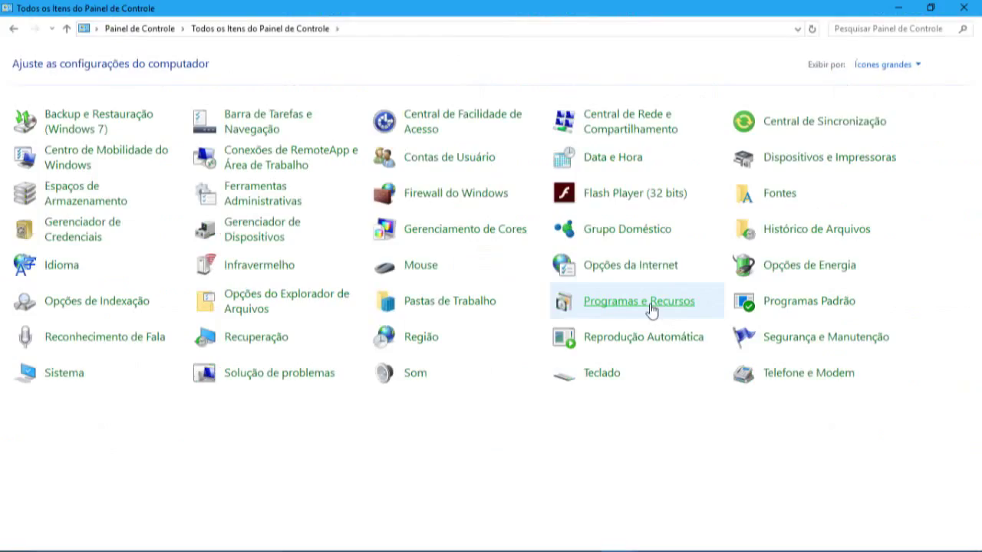
# Step: Open the Windows features list from Programas e Recursos and maximize its window
pyautogui.click(650, 304)
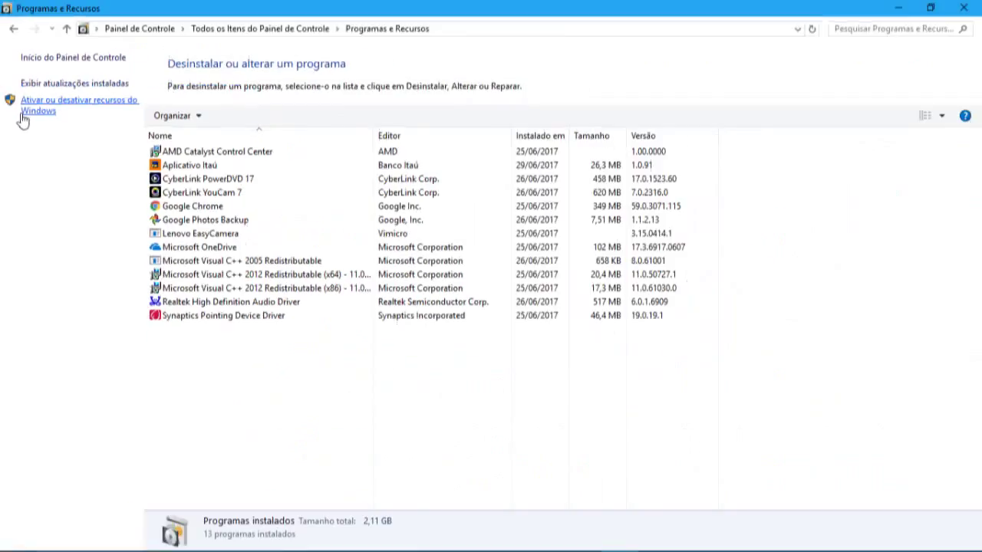
pyautogui.click(32, 112)
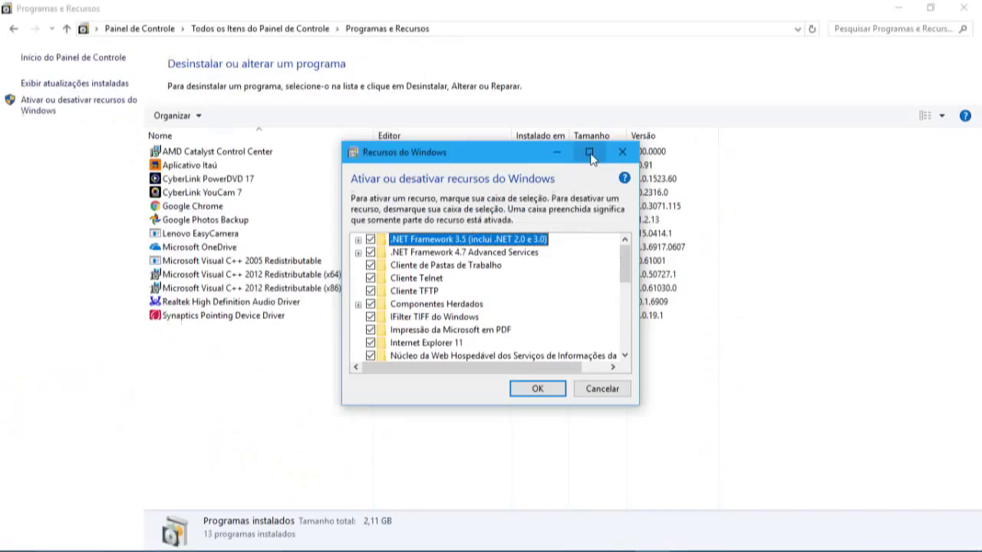
pyautogui.click(589, 155)
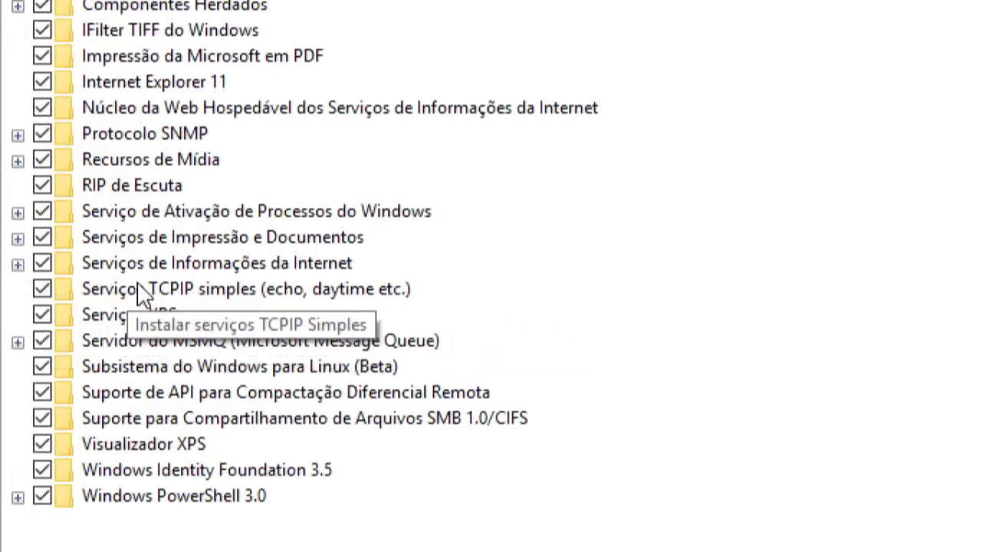
# Step: Turn off Console de Gerenciamento do IIS within Ferramentas de Gerenciamento da Web under Serviços de Informações da Internet, and collapse the group
pyautogui.moveTo(99, 267)
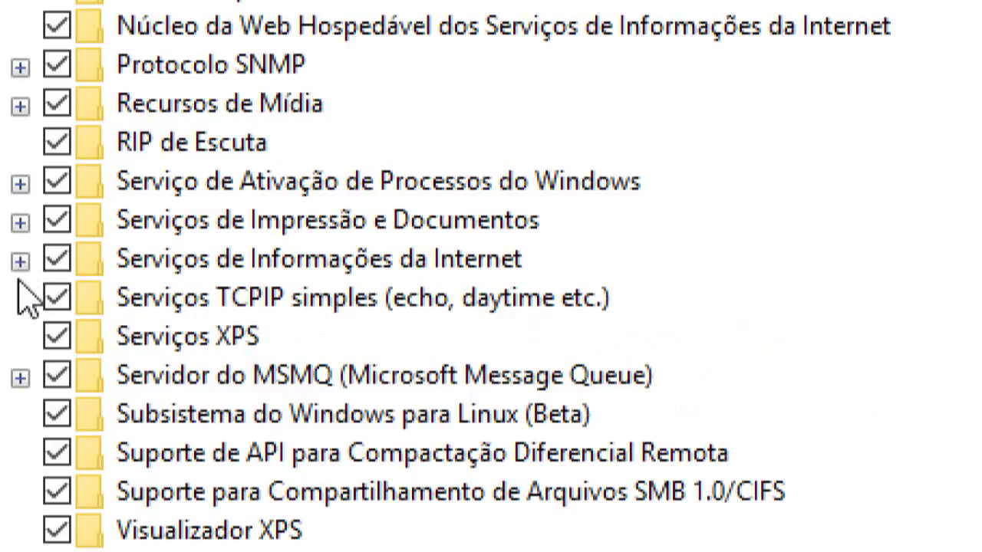
pyautogui.click(20, 262)
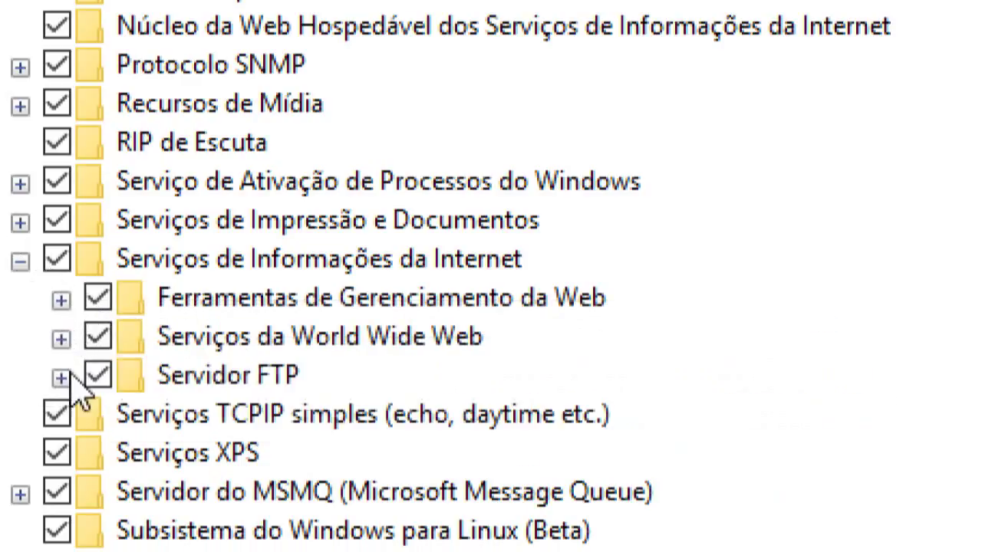
pyautogui.click(61, 300)
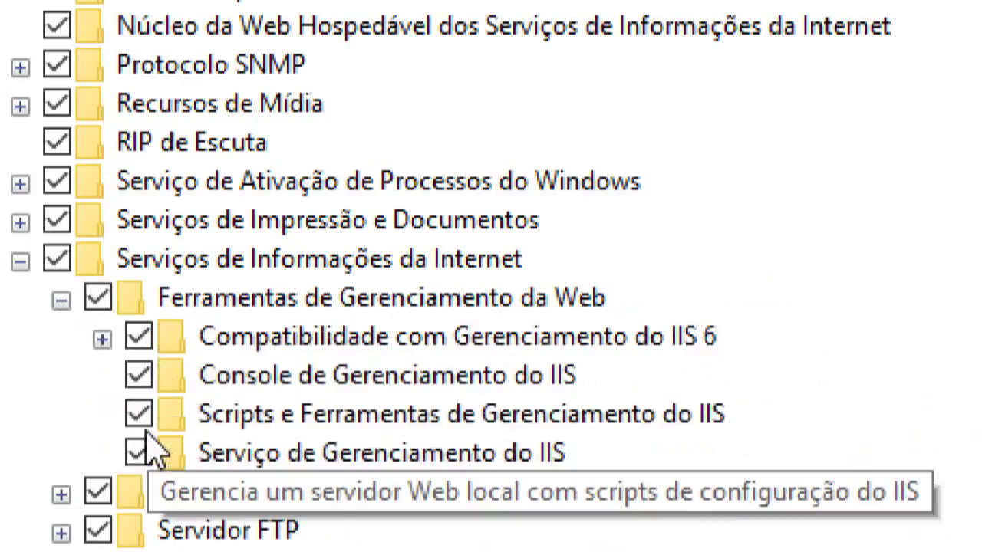
pyautogui.click(139, 377)
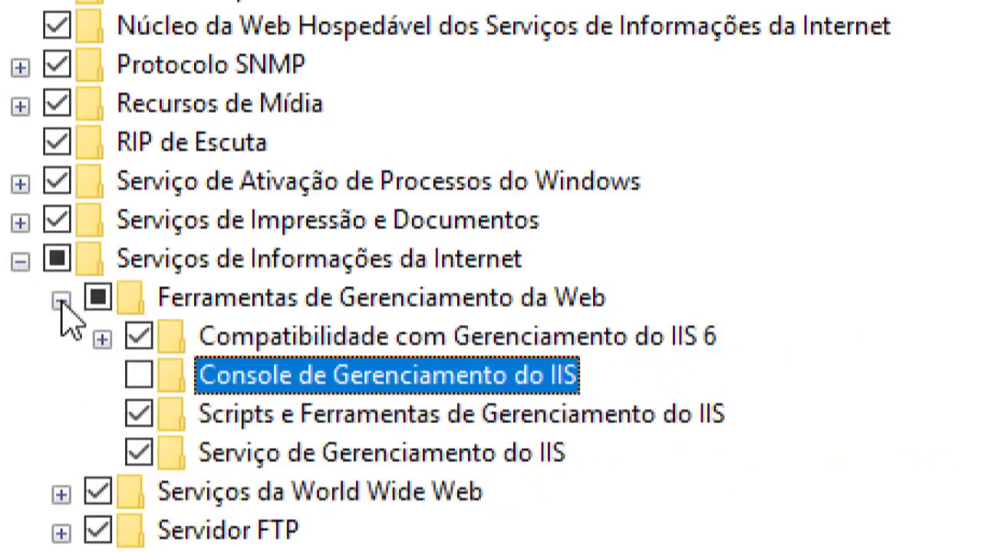
pyautogui.click(62, 301)
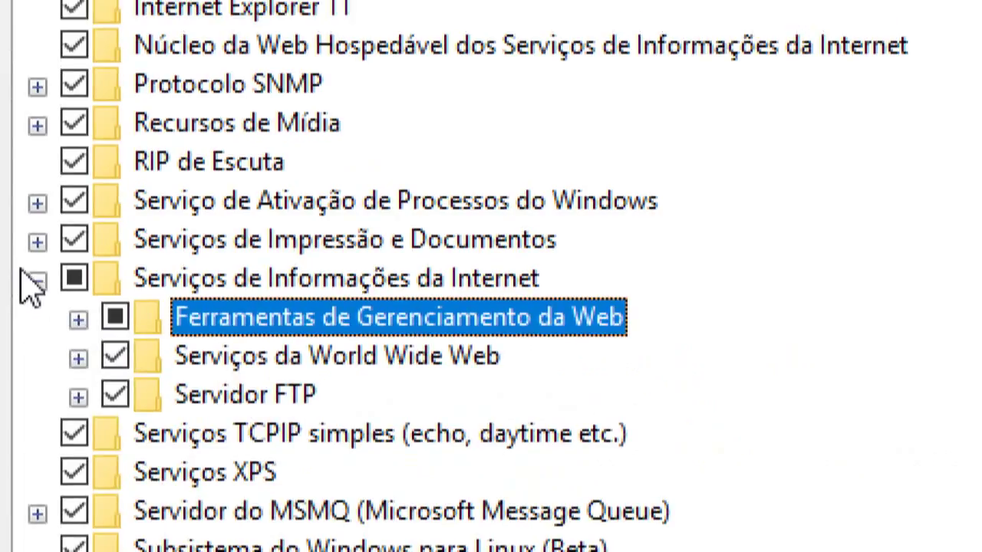
pyautogui.click(37, 281)
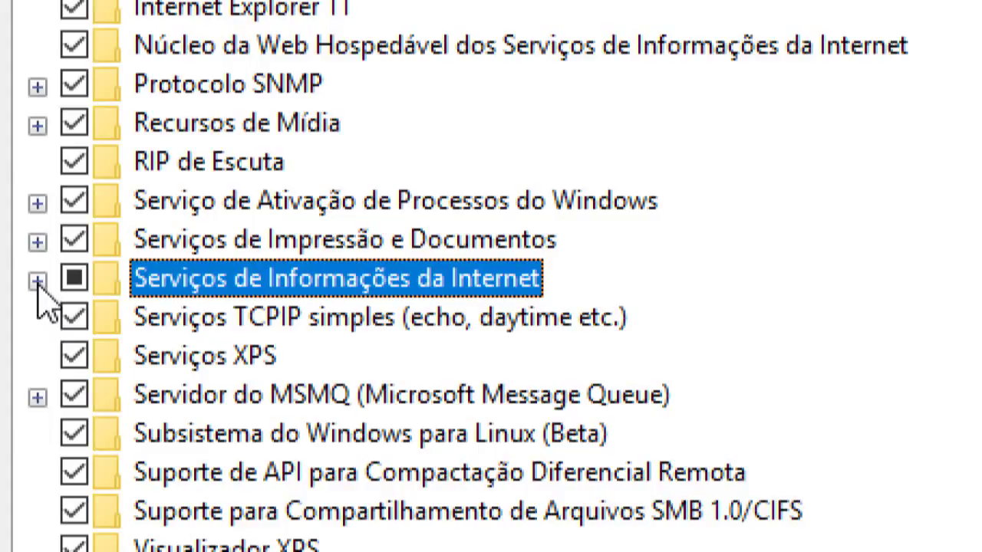
# Step: Turn Console de Gerenciamento do IIS back on under Serviços de Informações da Internet and collapse the group
pyautogui.click(37, 281)
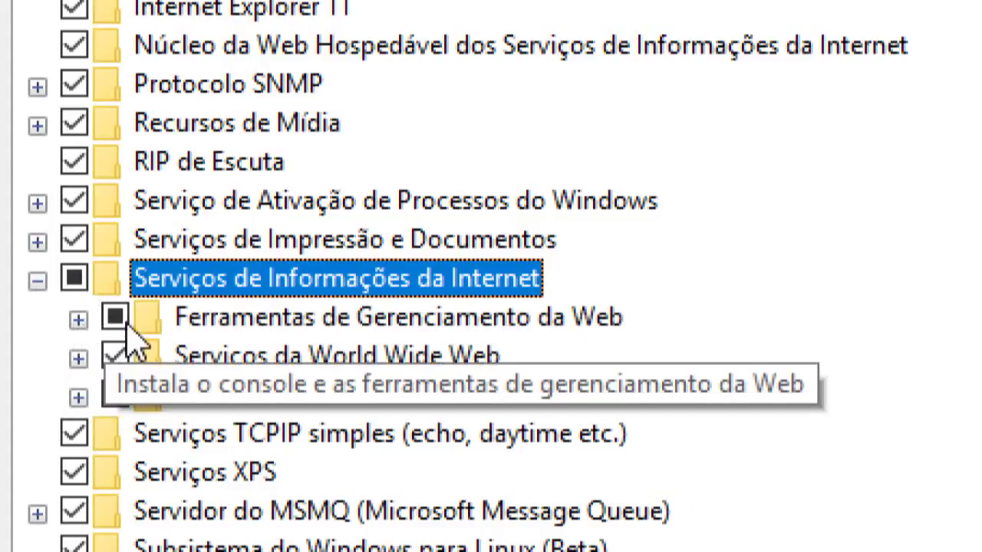
pyautogui.click(78, 320)
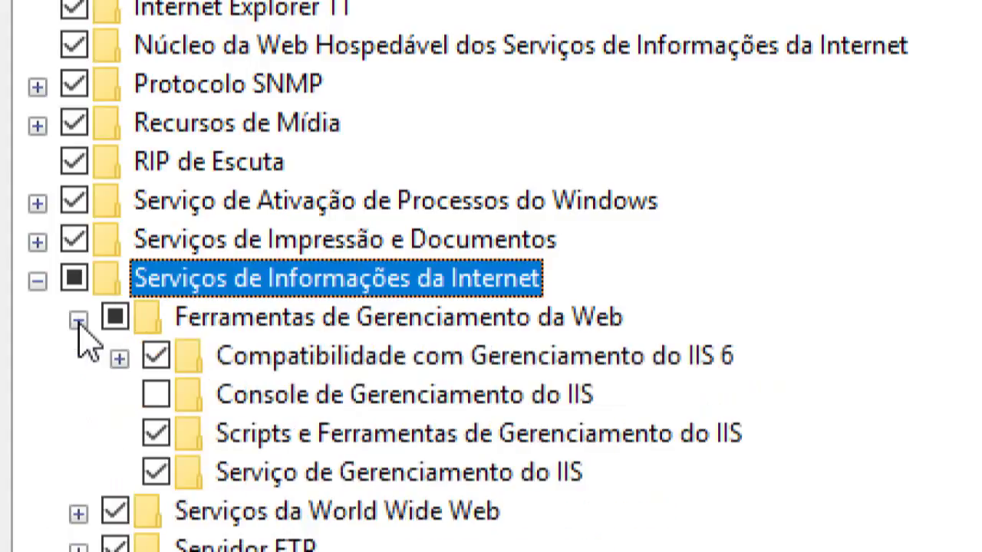
pyautogui.click(155, 395)
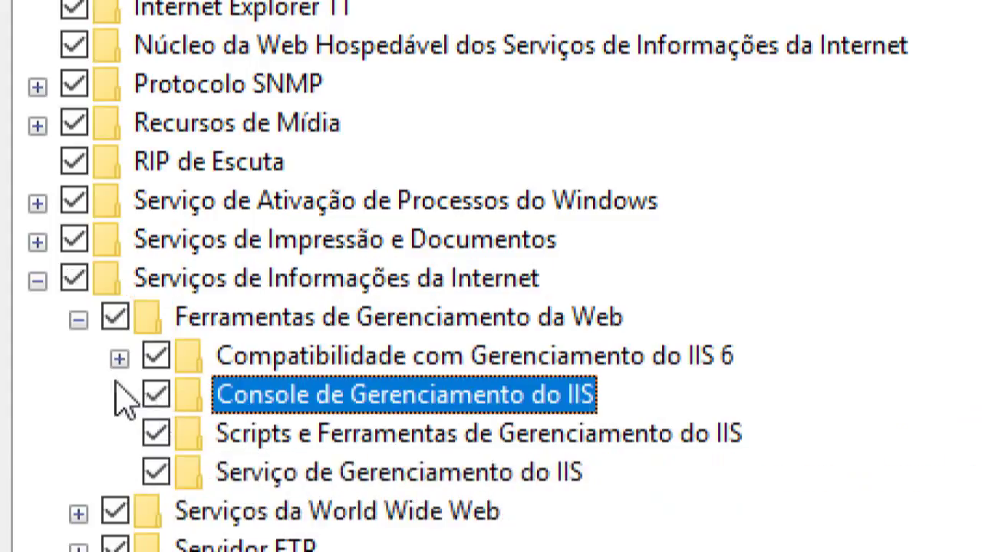
pyautogui.click(76, 320)
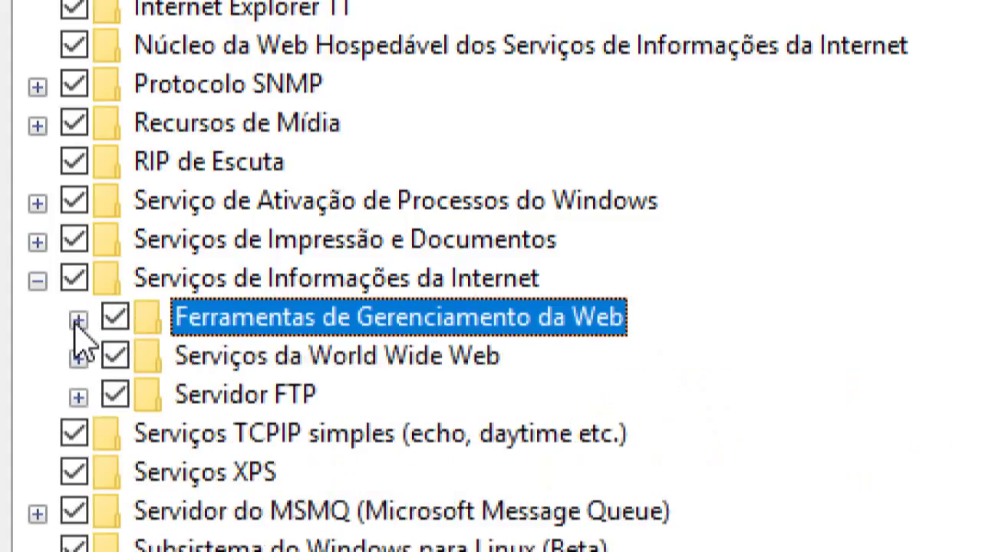
pyautogui.click(35, 281)
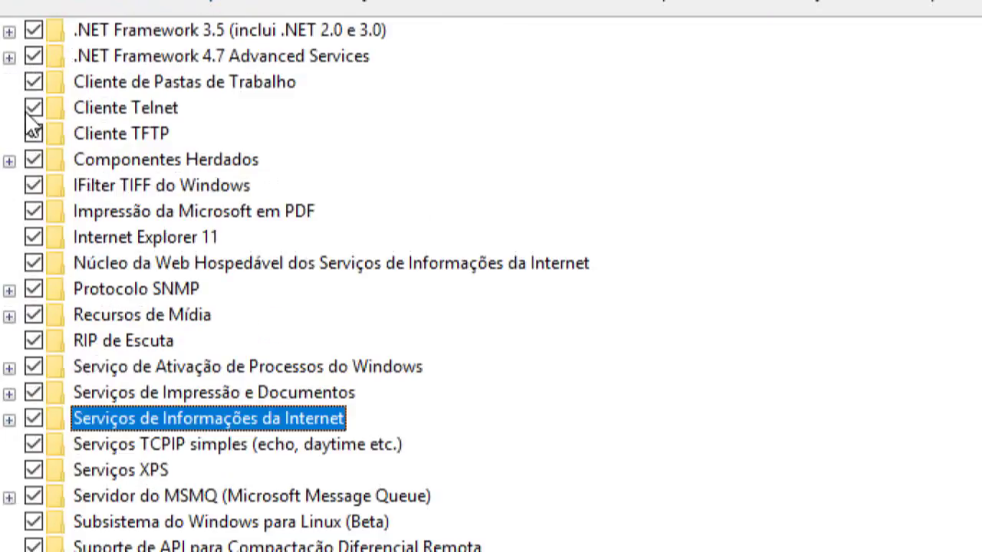
# Step: Switch the Cliente Telnet feature off and on, leave it enabled, and confirm the Windows features before closing Programas e Recursos
pyautogui.click(33, 109)
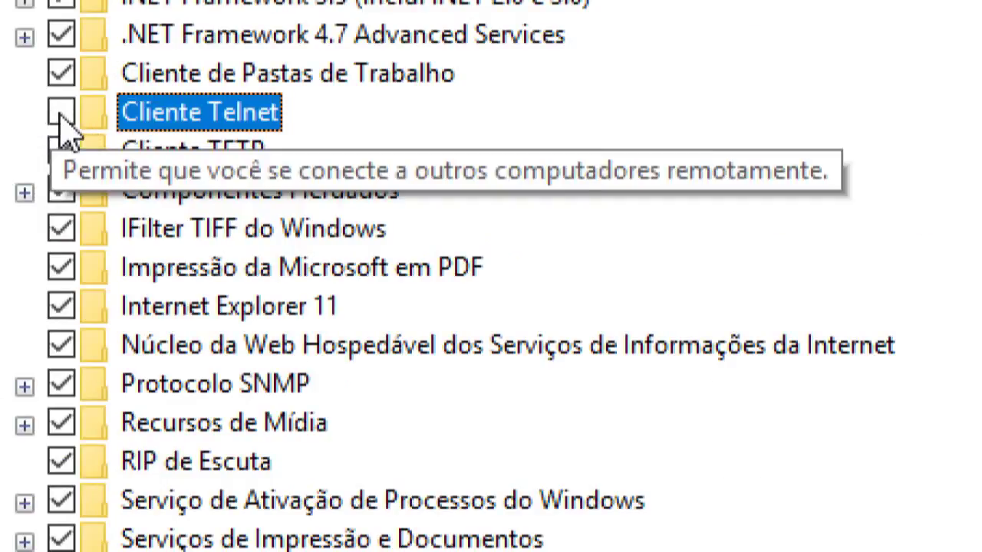
pyautogui.click(61, 112)
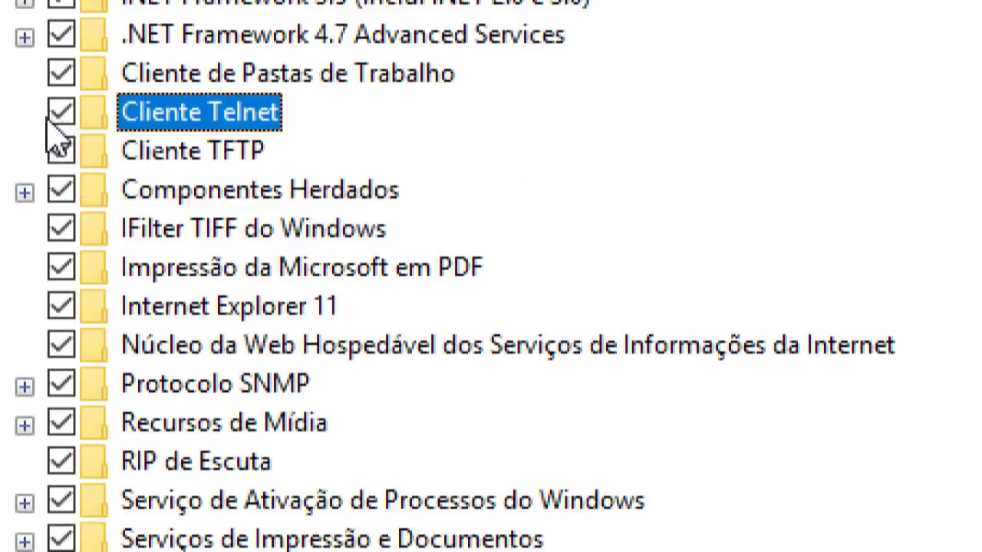
pyautogui.click(61, 113)
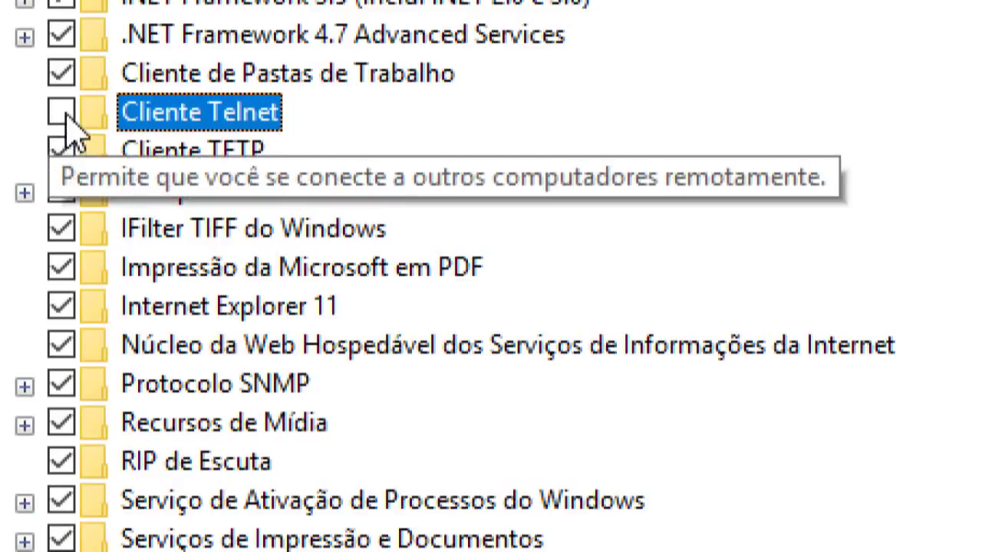
pyautogui.click(63, 115)
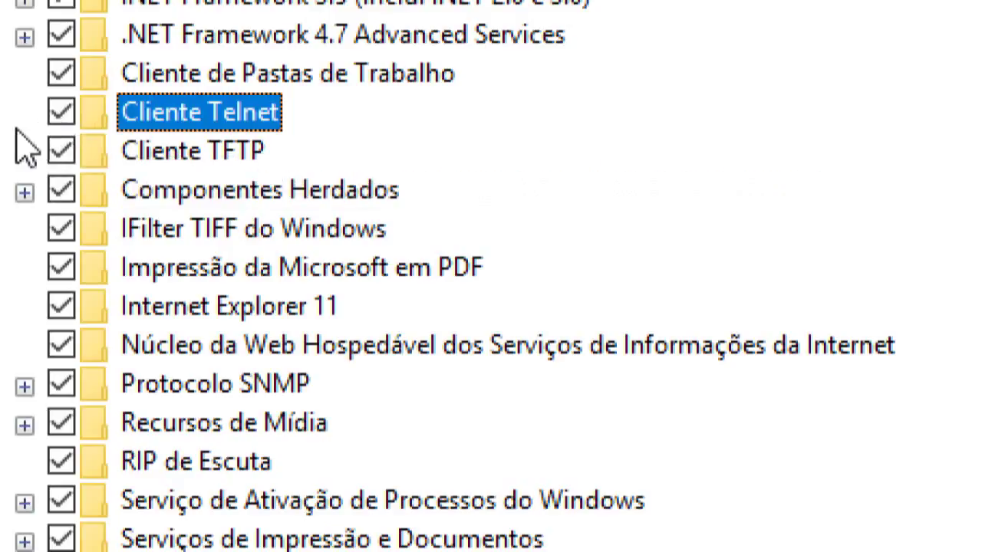
pyautogui.click(63, 115)
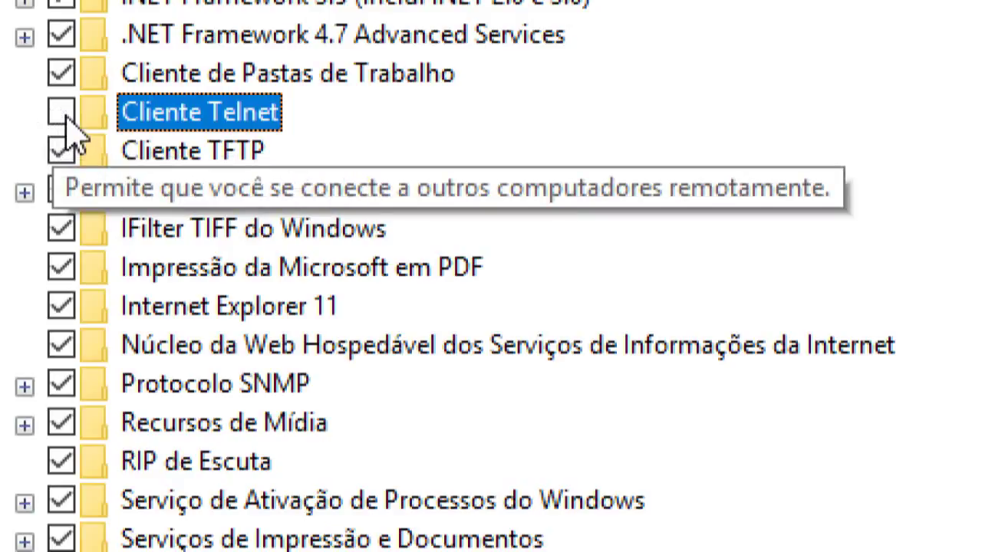
pyautogui.click(62, 113)
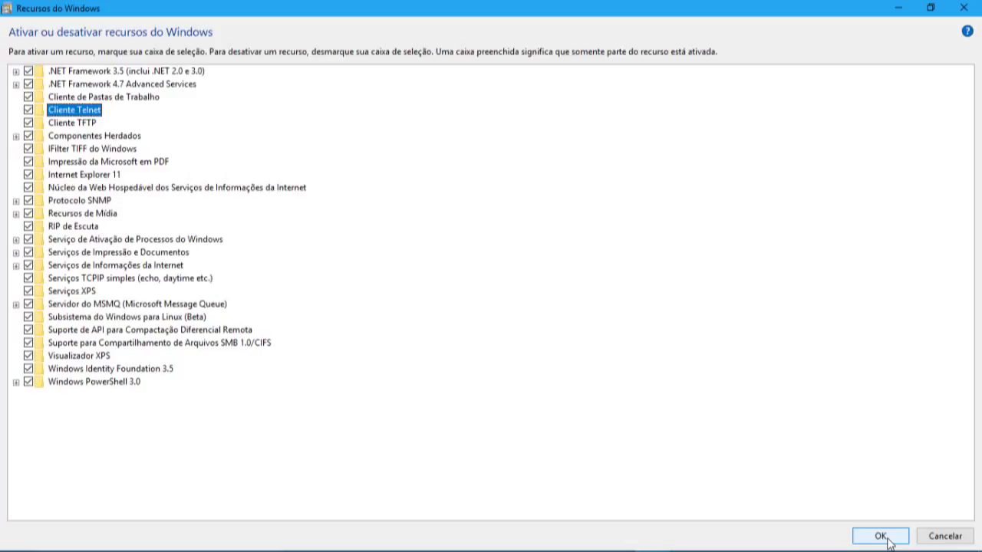
pyautogui.click(882, 537)
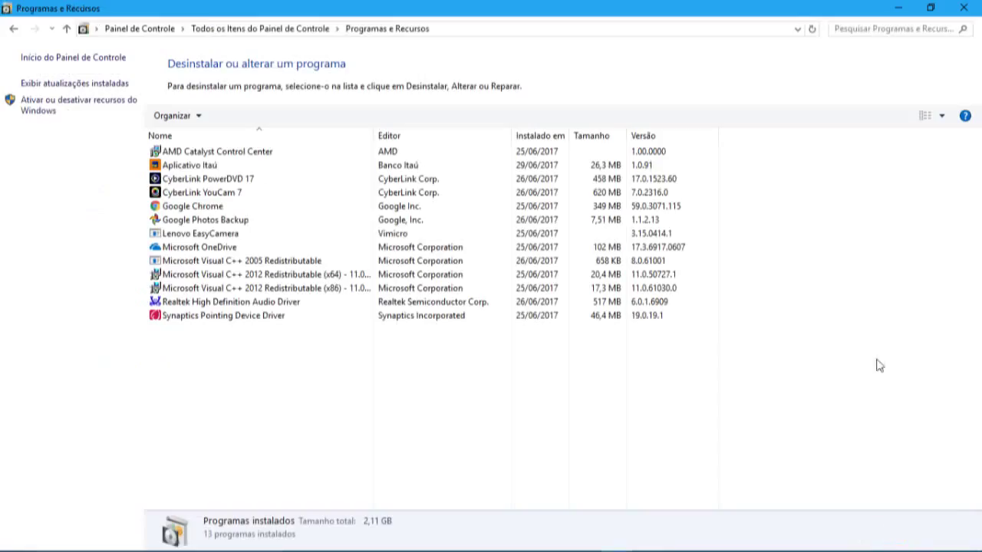
pyautogui.click(963, 8)
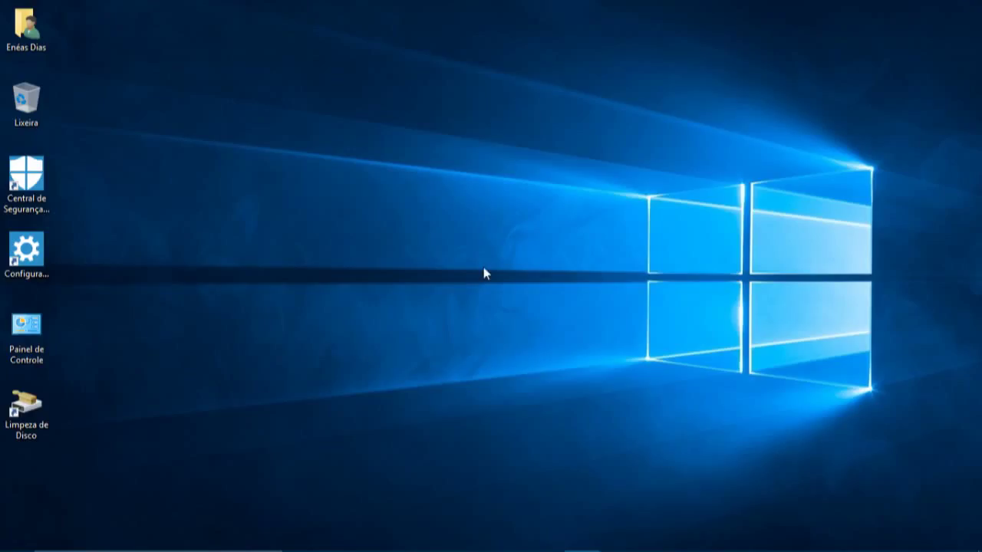